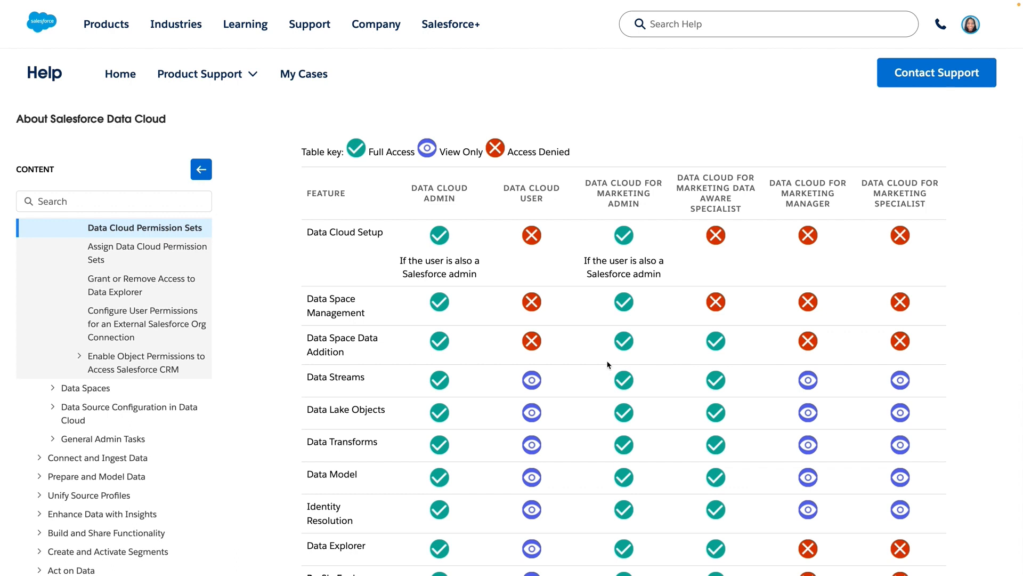
Review the feature access table for the Data Cloud permission sets, down to the Segments row
{"action": "scroll", "coordinate": [608, 365], "scroll_direction": "down", "scroll_amount": 3}
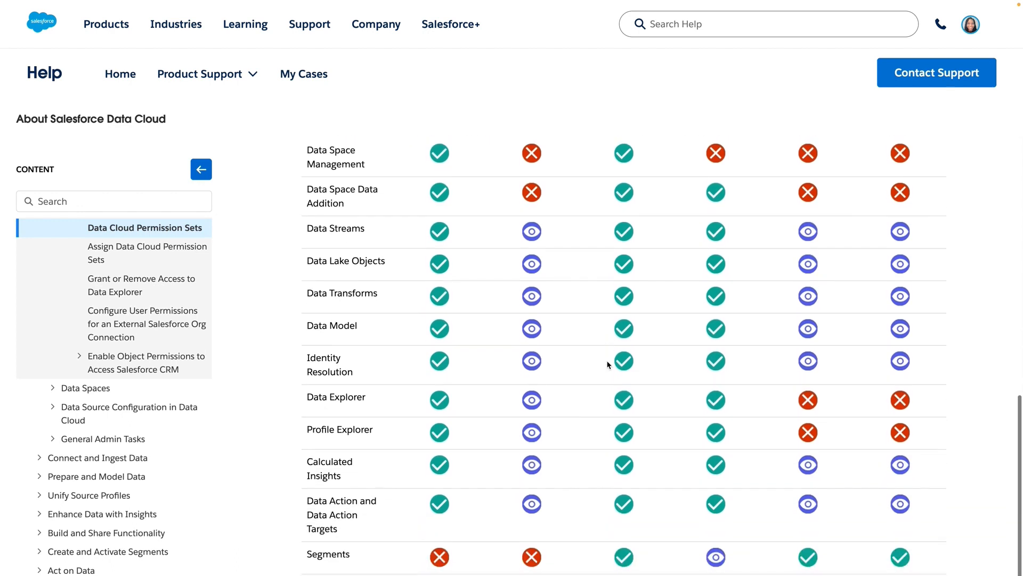
{"action": "scroll", "coordinate": [608, 365], "scroll_direction": "down", "scroll_amount": 2}
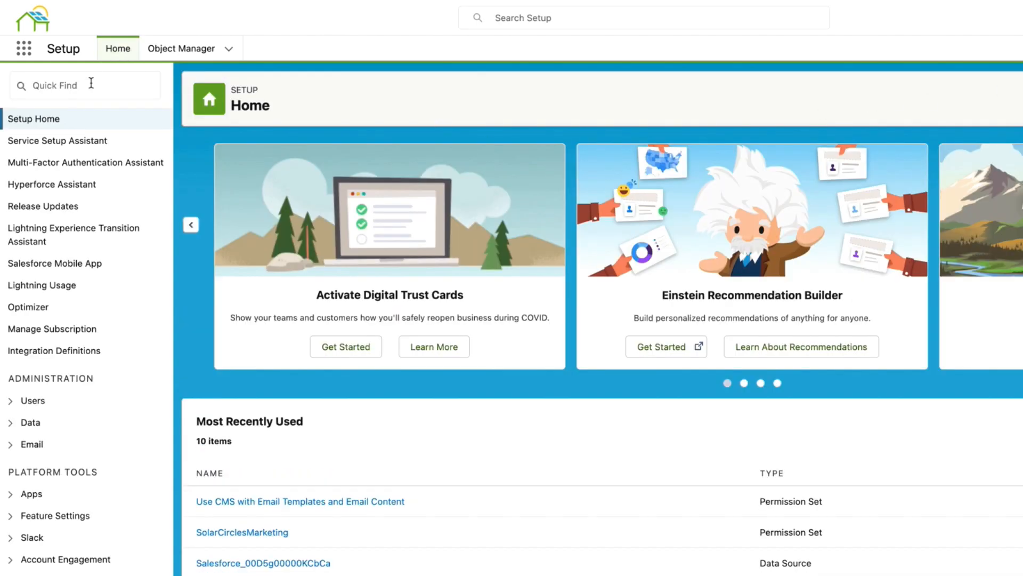
Find the Permission Sets page in Salesforce Setup by searching "permission sets" and list the sets starting with D
{"action": "left_click", "coordinate": [92, 84]}
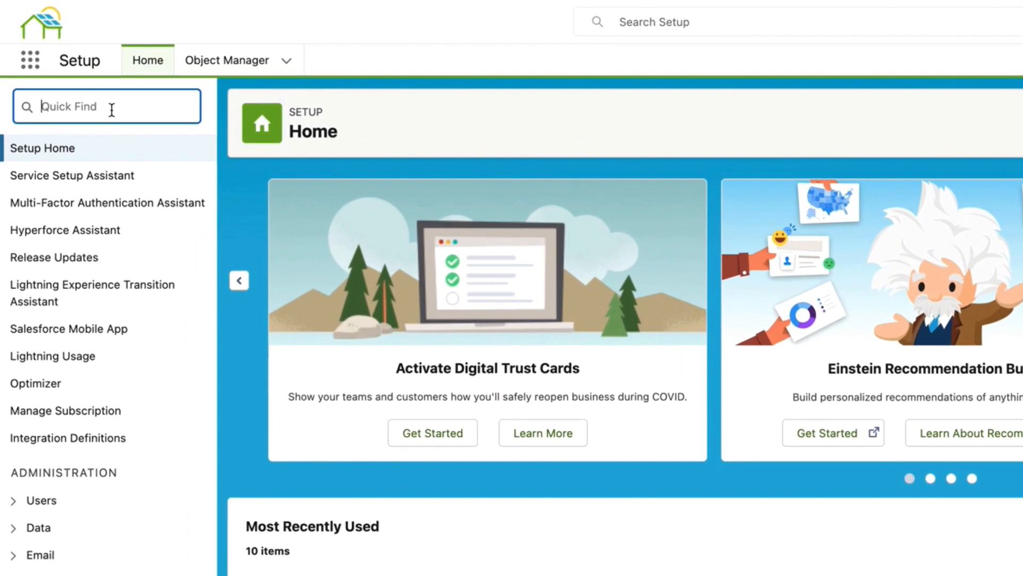
{"action": "type", "text": "permissio"}
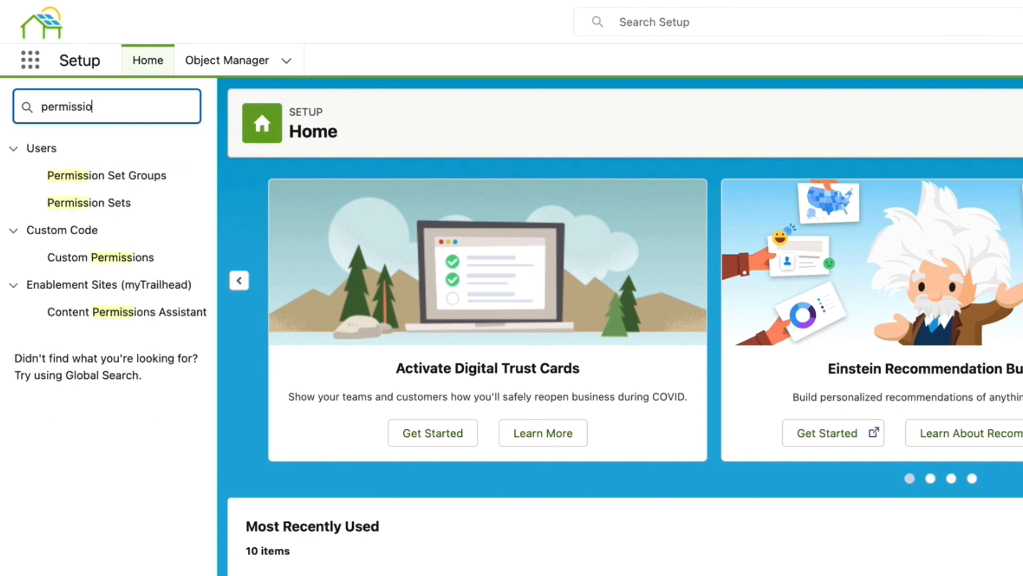
{"action": "type", "text": "n sets"}
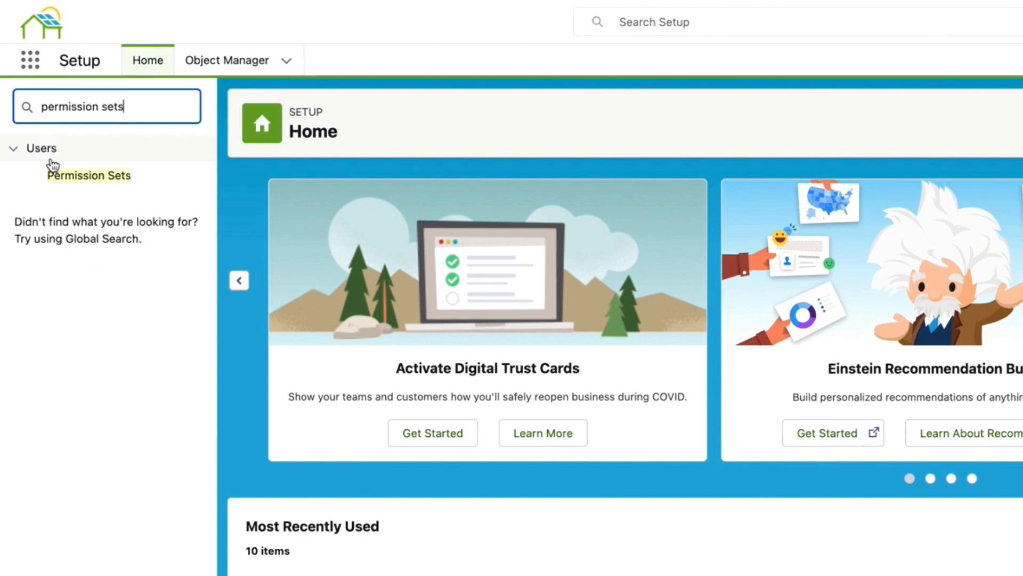
{"action": "left_click", "coordinate": [78, 178]}
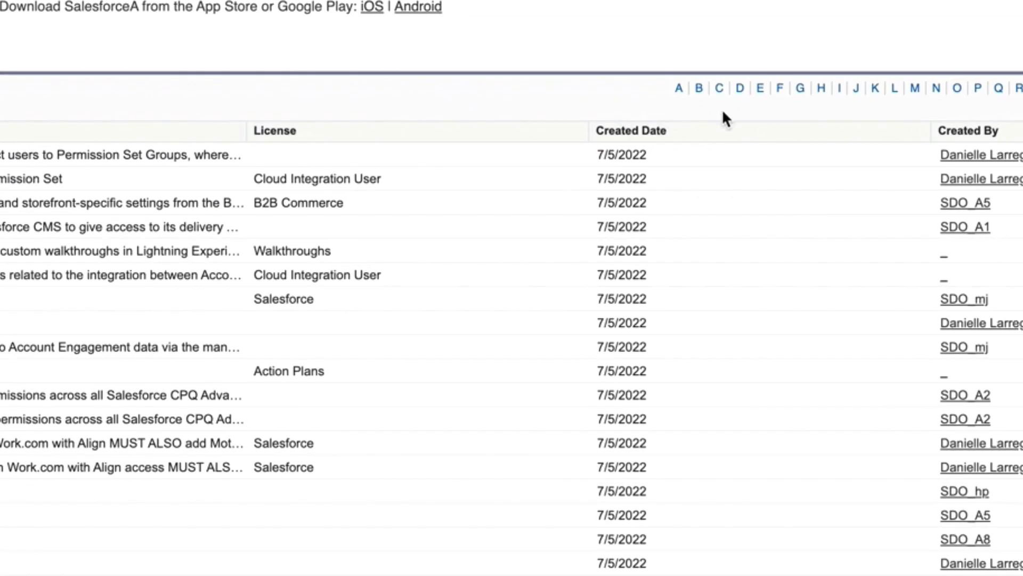
{"action": "left_click", "coordinate": [740, 89]}
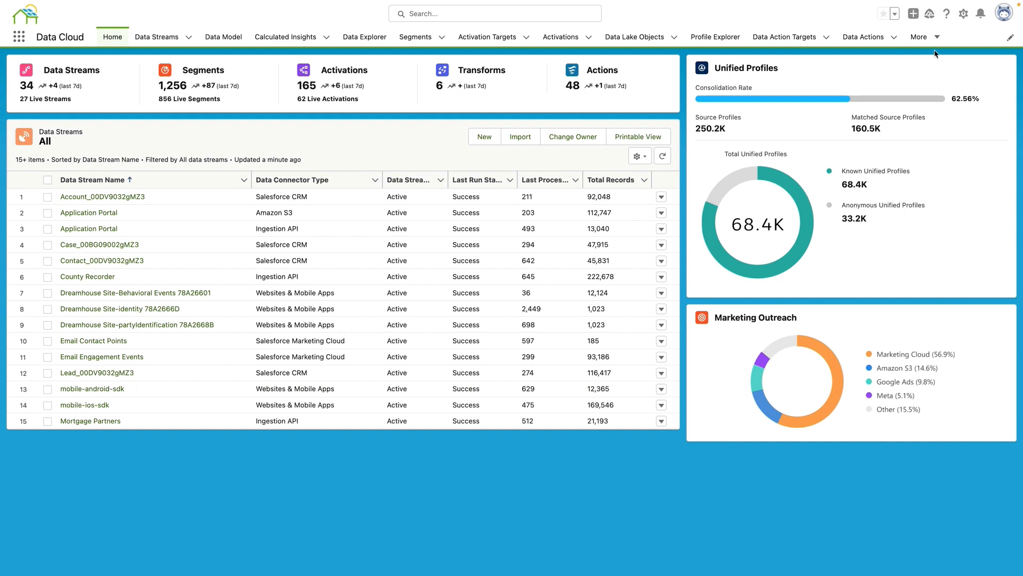
Open the Data Spaces management page in Data Cloud Setup
{"action": "left_click", "coordinate": [963, 15]}
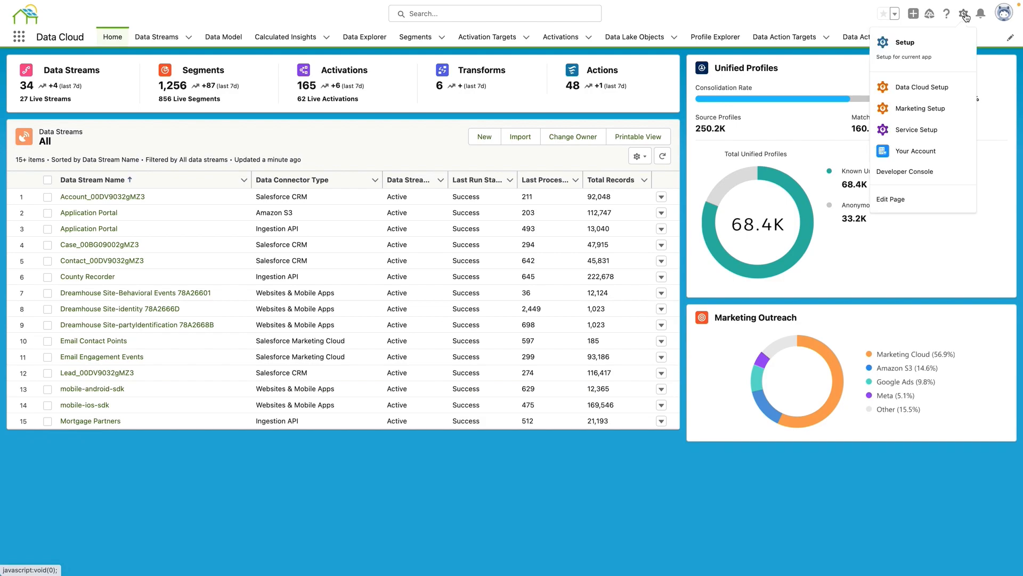
{"action": "left_click", "coordinate": [937, 88]}
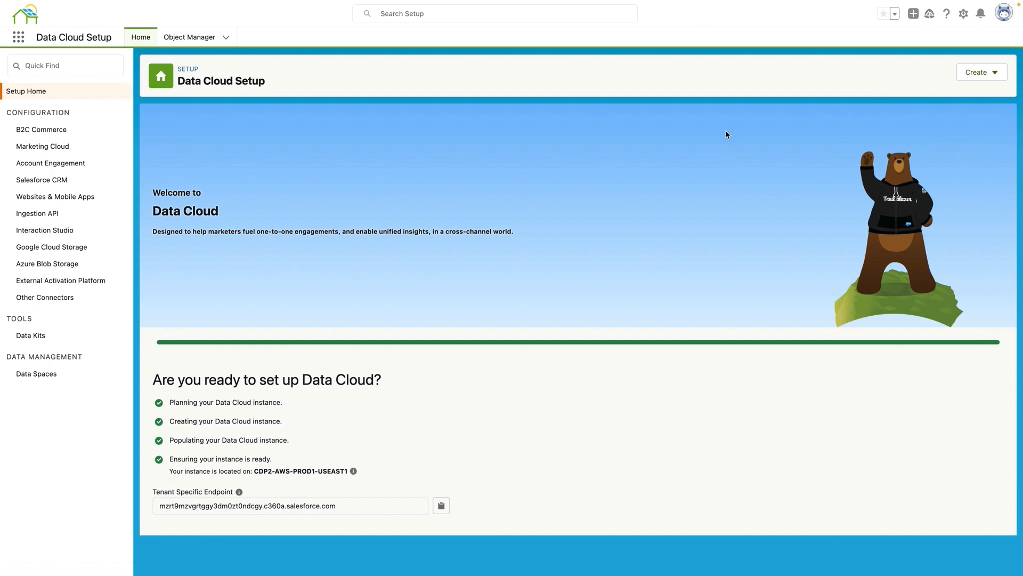
{"action": "left_click", "coordinate": [40, 374]}
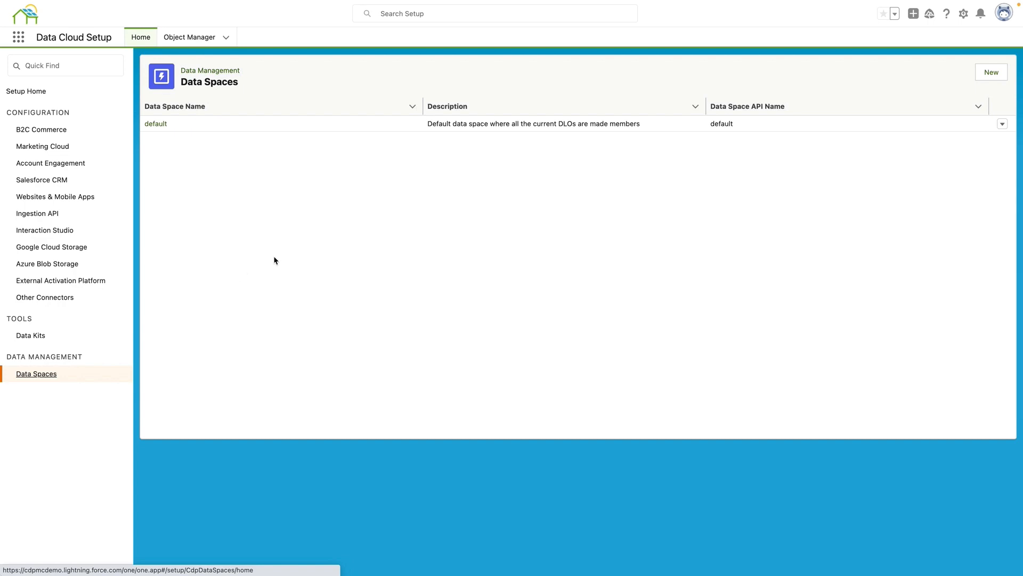
Create a data space named SolarCirclesUSA with prefix DS1 and description "This is for USA based customers."
{"action": "left_click", "coordinate": [991, 78]}
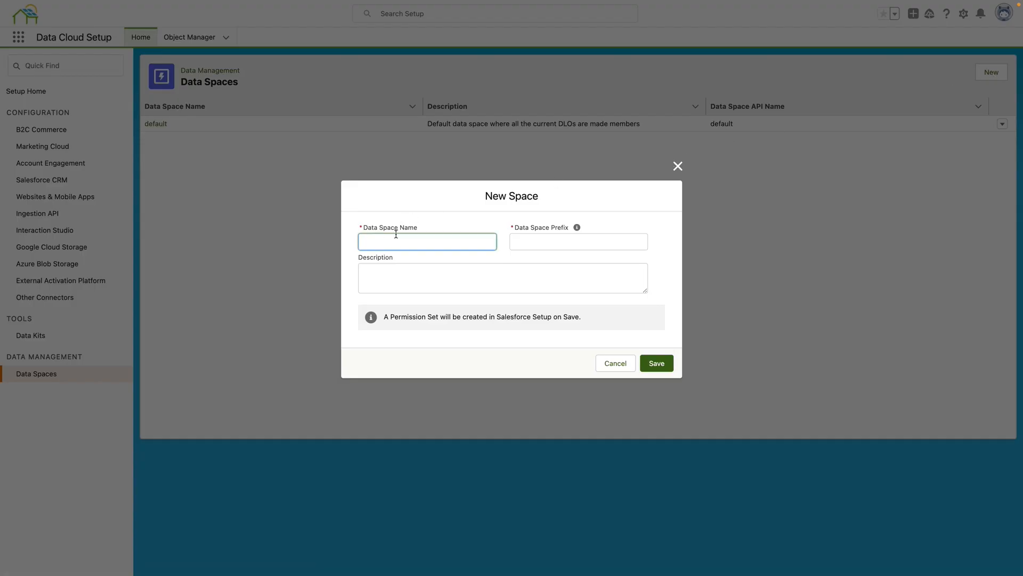
{"action": "type", "text": "SolarCirclesUSA"}
{"action": "left_click", "coordinate": [551, 241]}
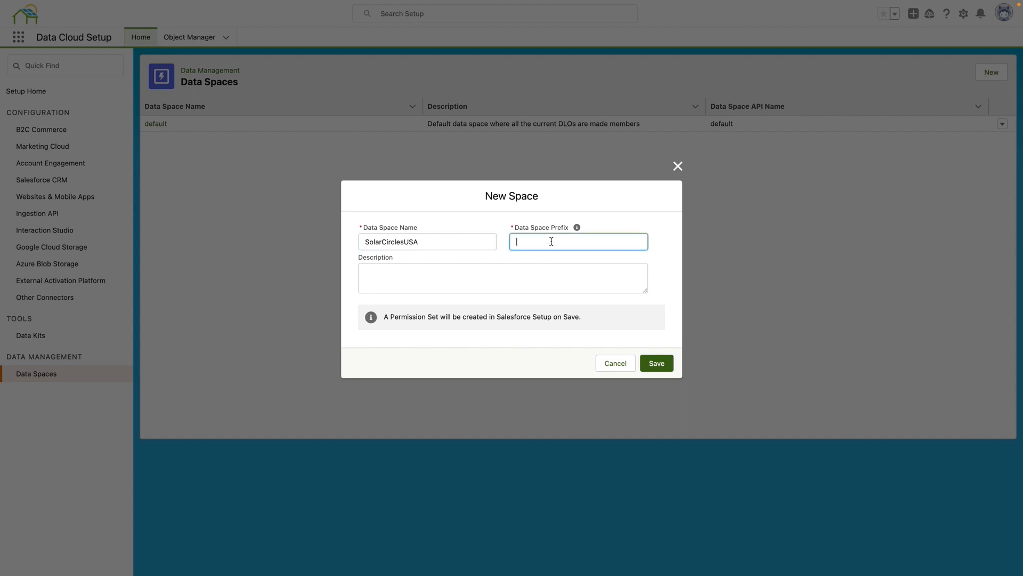
{"action": "type", "text": "DS1"}
{"action": "left_click", "coordinate": [435, 272]}
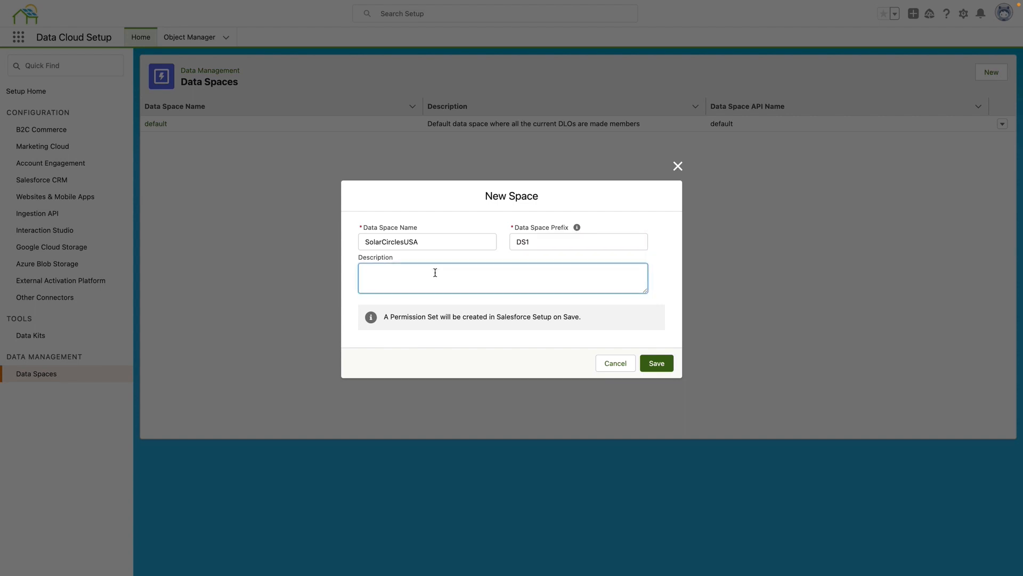
{"action": "type", "text": "This is for USA based customers."}
{"action": "left_click", "coordinate": [657, 364]}
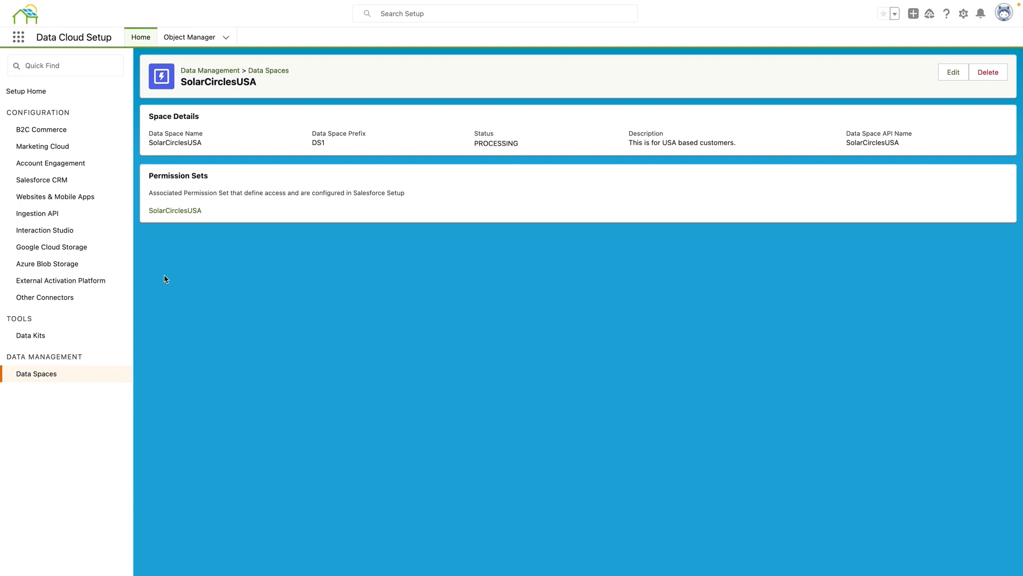
Start a new user assignment for the SolarCirclesUSA permission set and show the Admin Users list view
{"action": "left_click", "coordinate": [185, 215]}
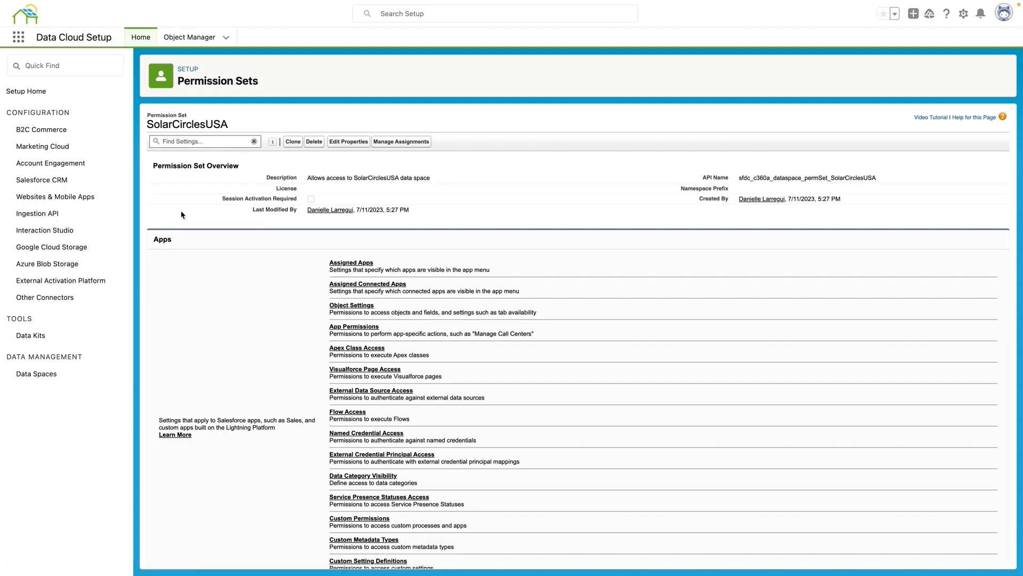
{"action": "left_click", "coordinate": [406, 142]}
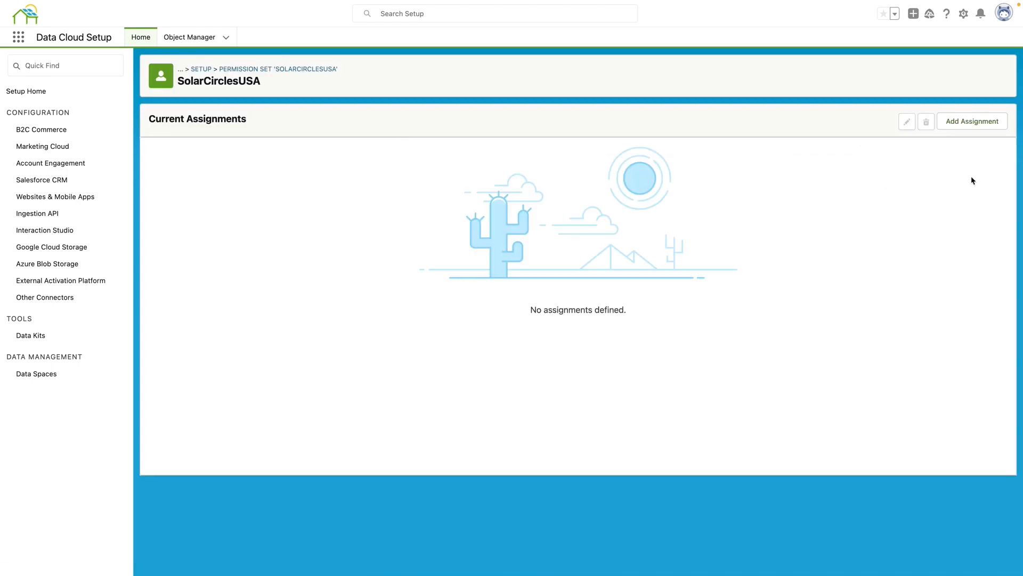
{"action": "left_click", "coordinate": [972, 122]}
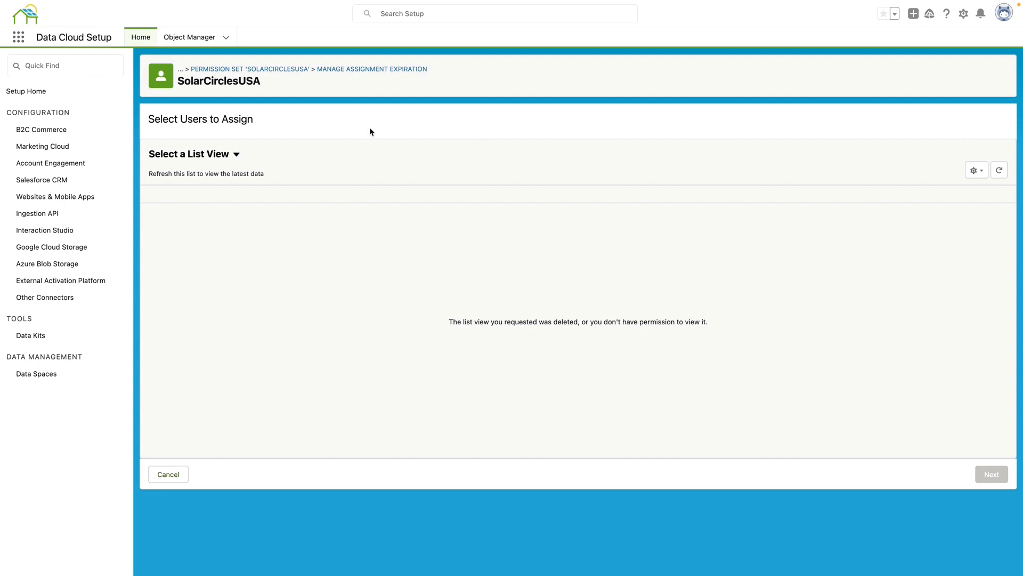
{"action": "left_click", "coordinate": [236, 154]}
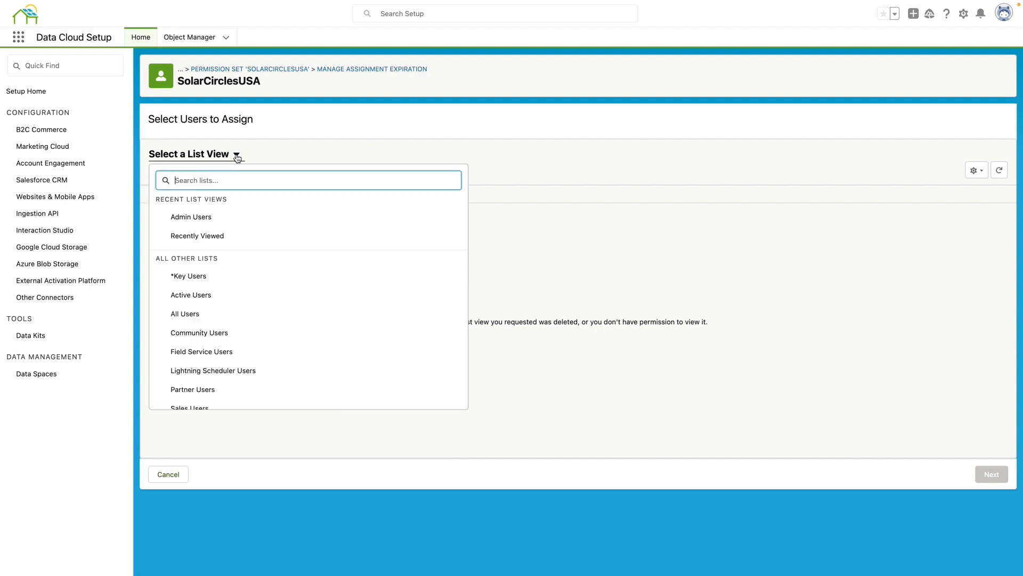
{"action": "left_click", "coordinate": [205, 219]}
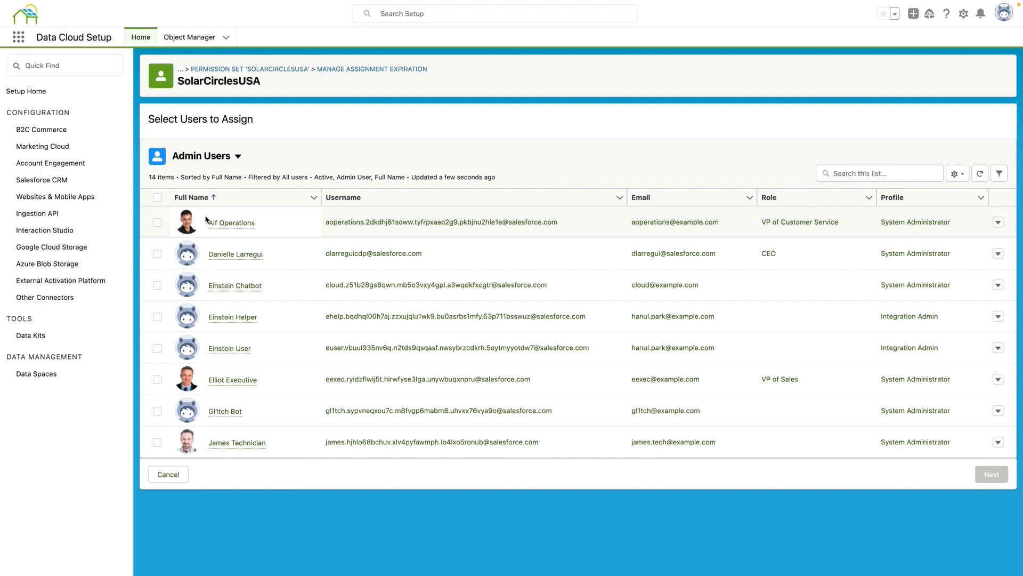
Assign the permission set to the system administrator with the CEO role, with no expiration date, and finish the assignment
{"action": "left_click", "coordinate": [157, 255]}
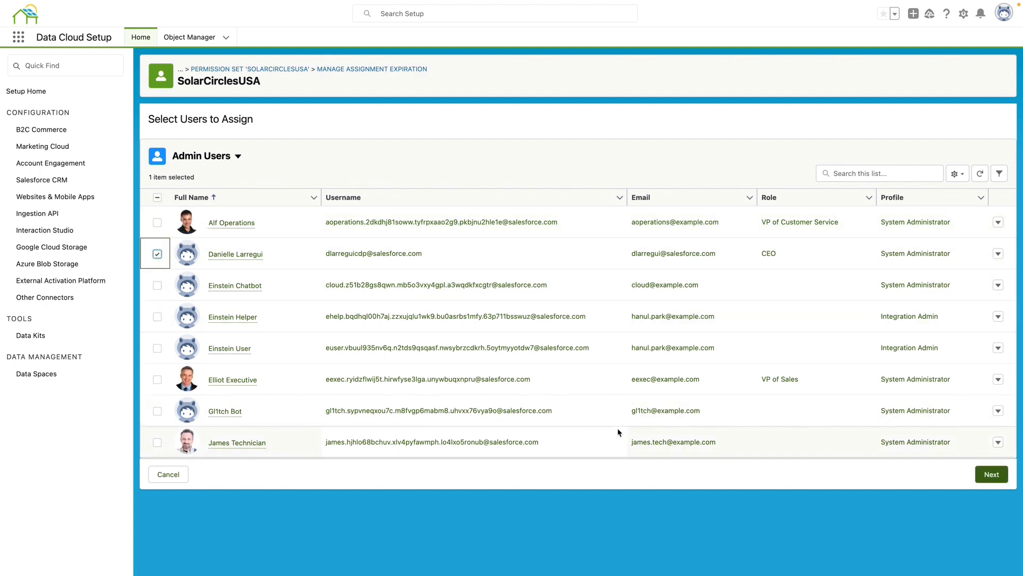
{"action": "left_click", "coordinate": [983, 480]}
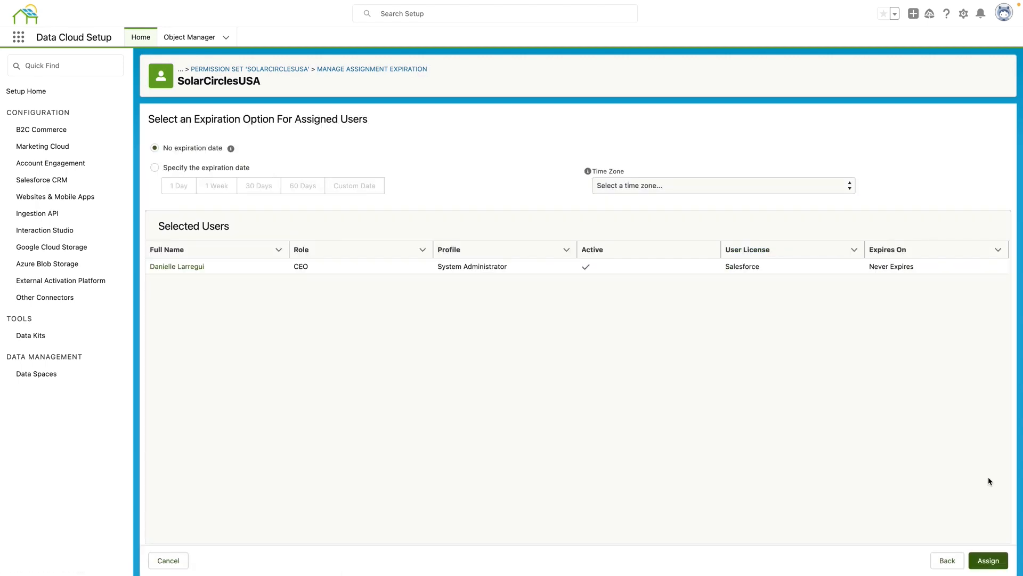
{"action": "left_click", "coordinate": [990, 563]}
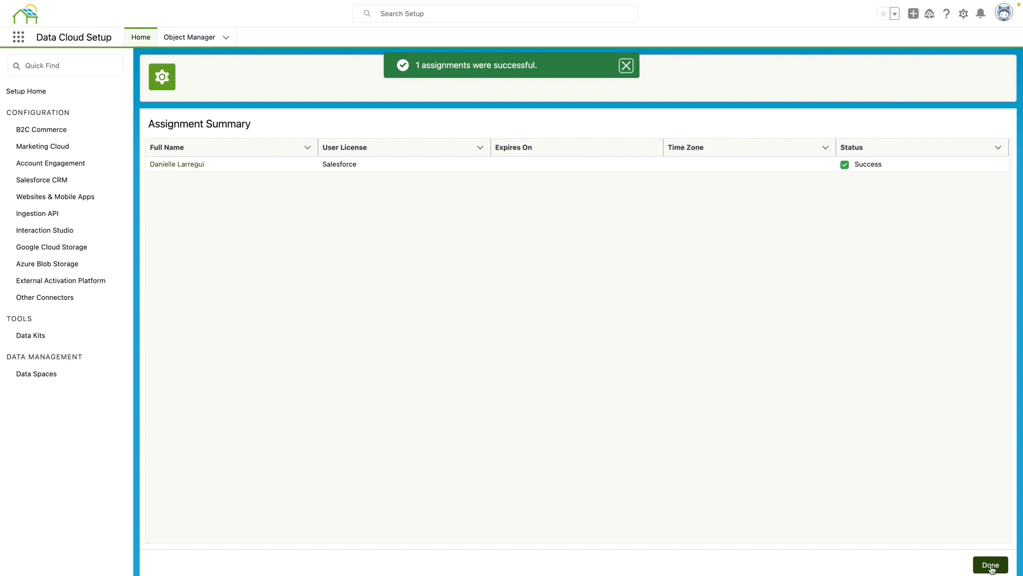
{"action": "left_click", "coordinate": [995, 566]}
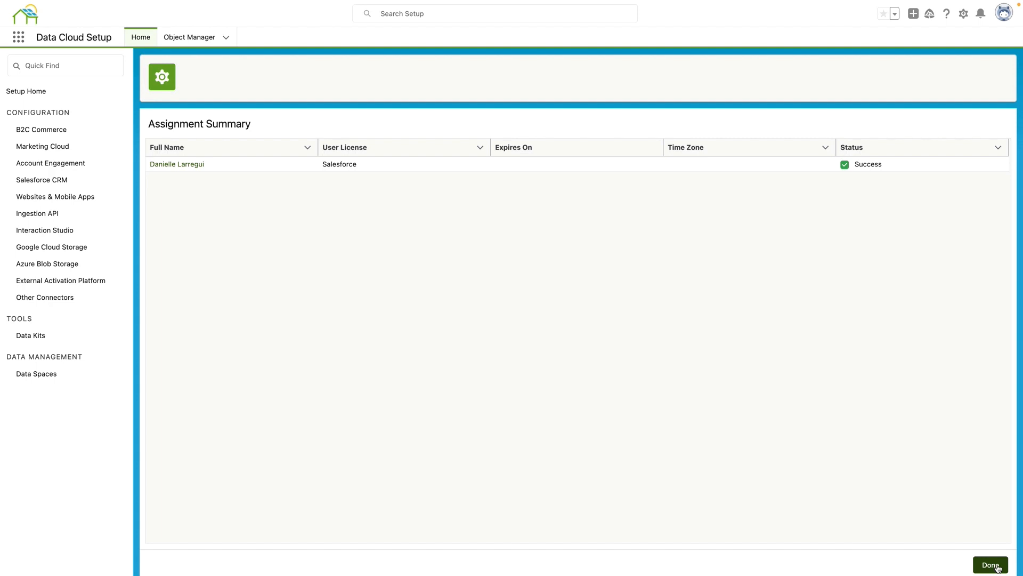
{"action": "left_click", "coordinate": [991, 565]}
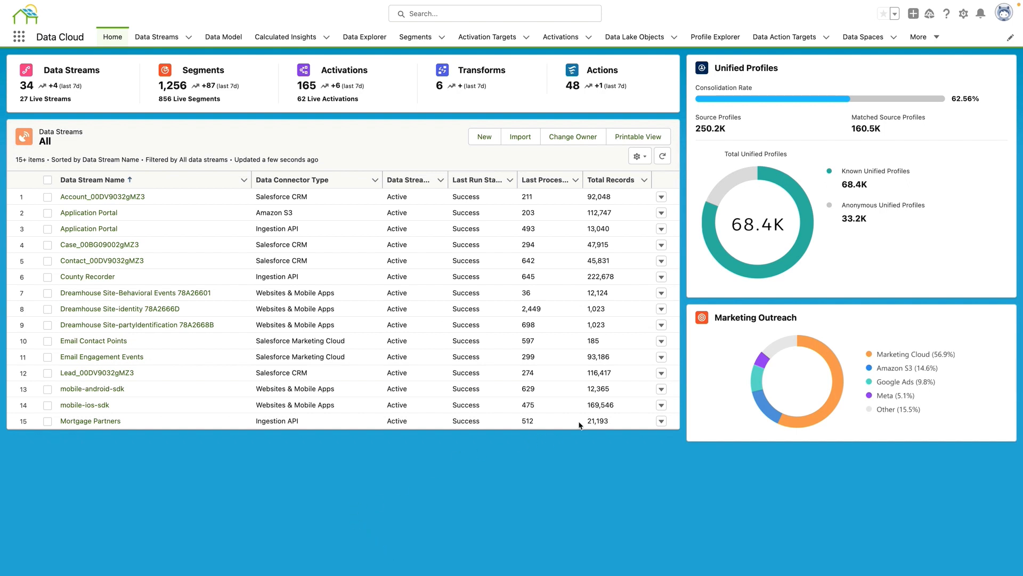
Open the SolarCirclesUSA data space in Data Cloud and choose the Contact_00D5g00000KCbCa data lake object for inclusion
{"action": "left_click", "coordinate": [863, 38]}
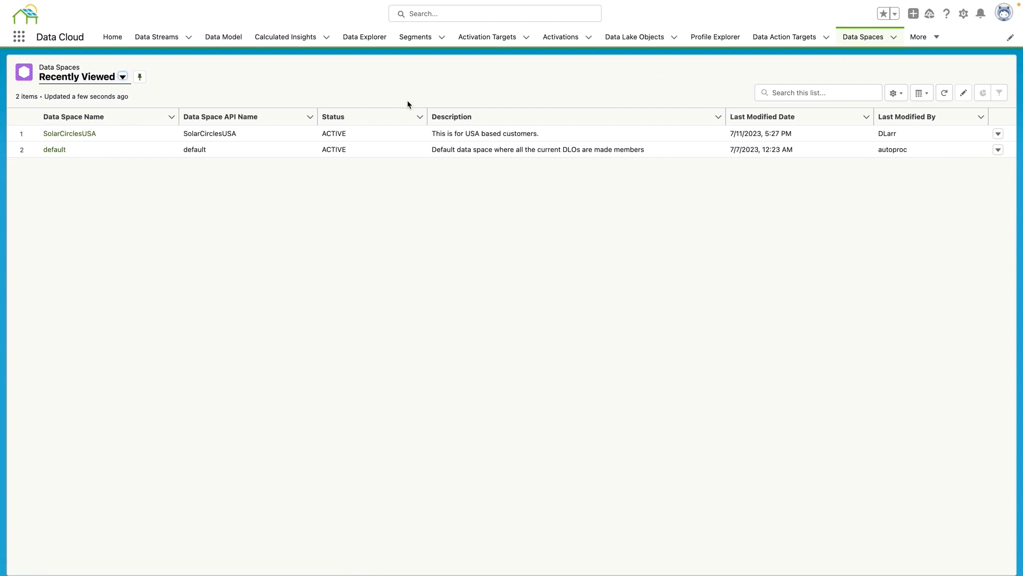
{"action": "left_click", "coordinate": [72, 134]}
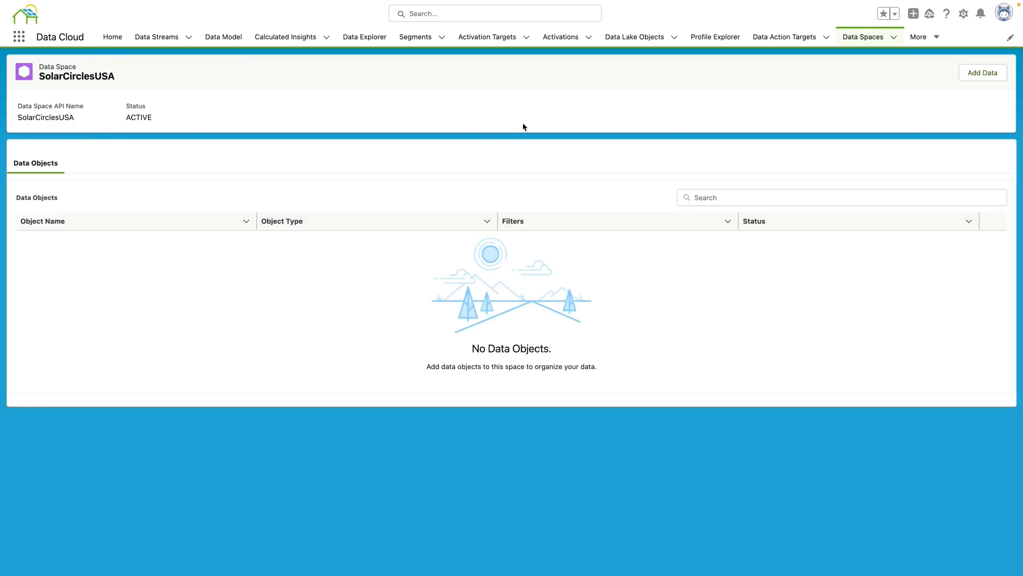
{"action": "left_click", "coordinate": [978, 77]}
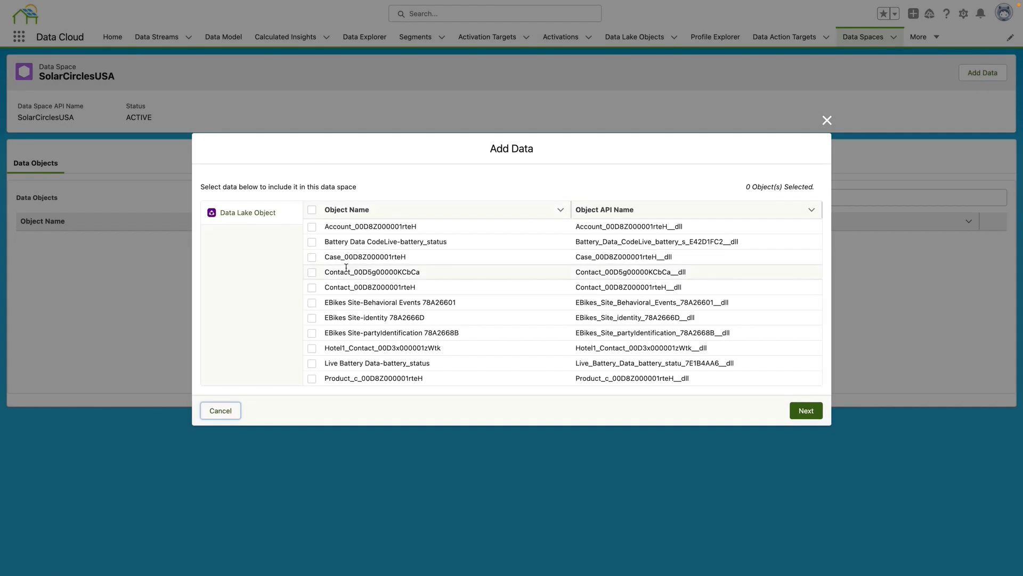
{"action": "left_click", "coordinate": [312, 272]}
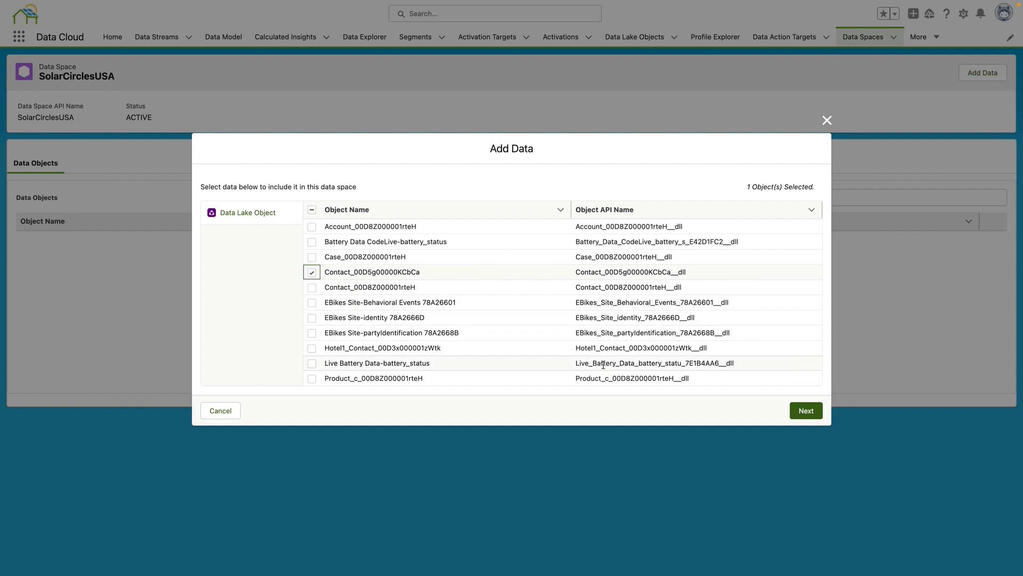
{"action": "left_click", "coordinate": [805, 412]}
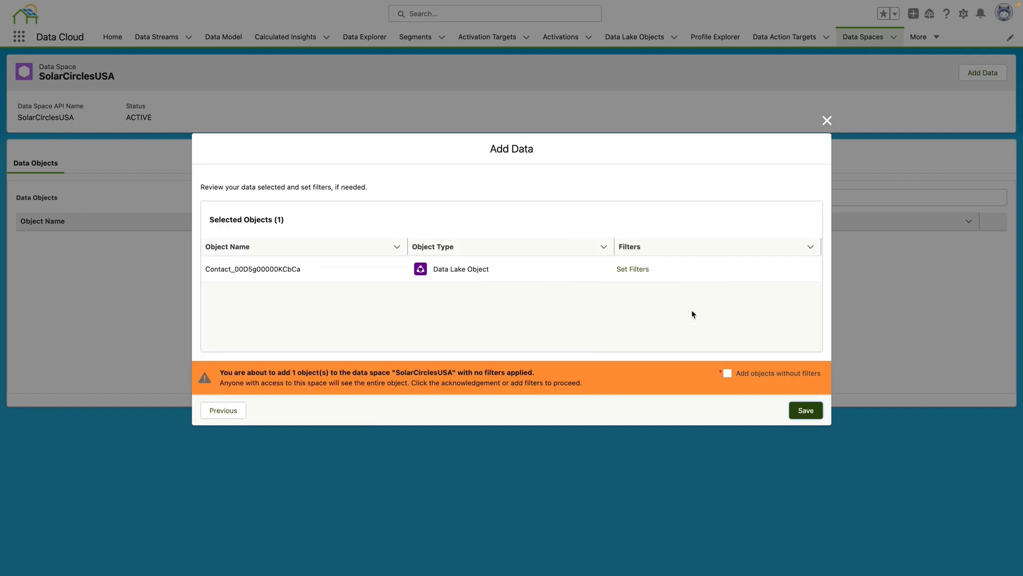
Start a new filter on the Contact_00D5g00000KCbCa object using its Mailing Country column
{"action": "left_click", "coordinate": [635, 271]}
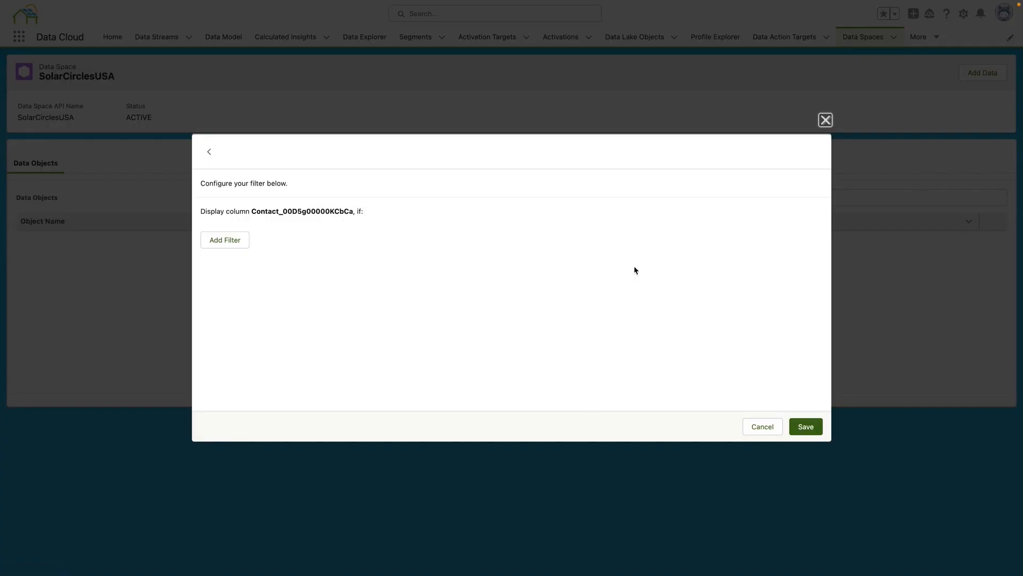
{"action": "left_click", "coordinate": [236, 240]}
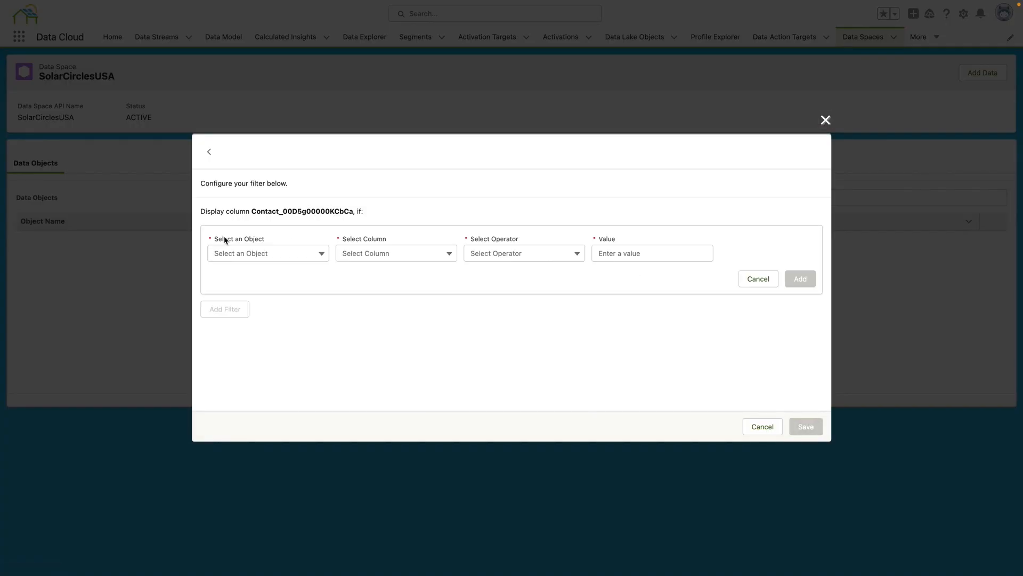
{"action": "left_click", "coordinate": [247, 254]}
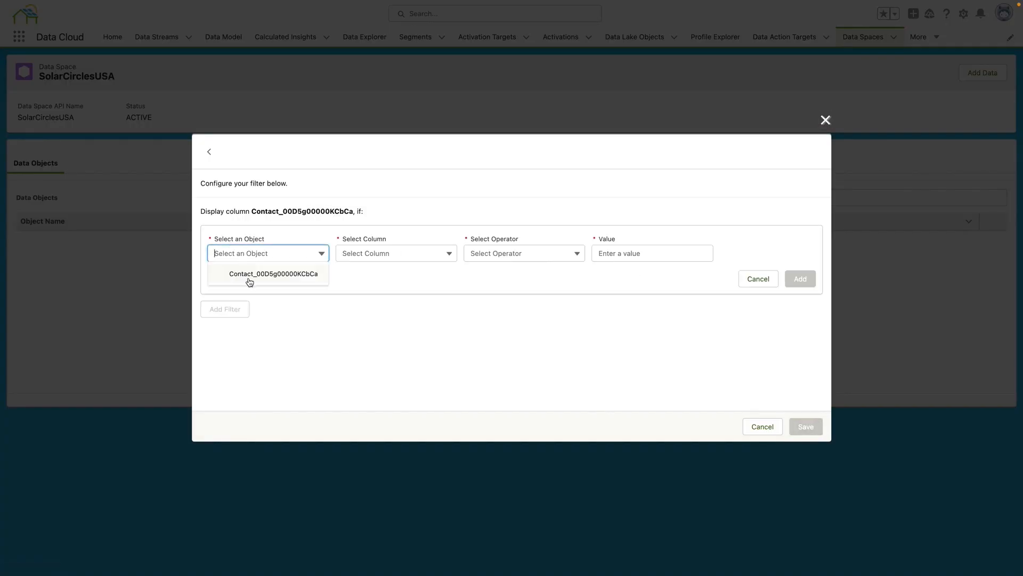
{"action": "left_click", "coordinate": [250, 278]}
{"action": "left_click", "coordinate": [403, 255]}
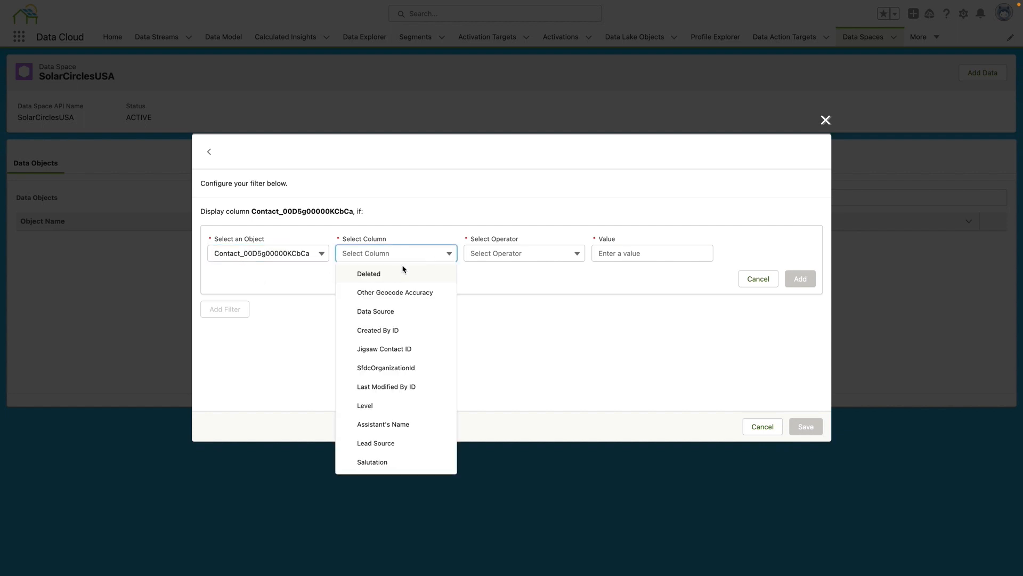
{"action": "scroll", "coordinate": [398, 336], "scroll_direction": "down", "scroll_amount": 1}
{"action": "scroll", "coordinate": [398, 337], "scroll_direction": "down", "scroll_amount": 1}
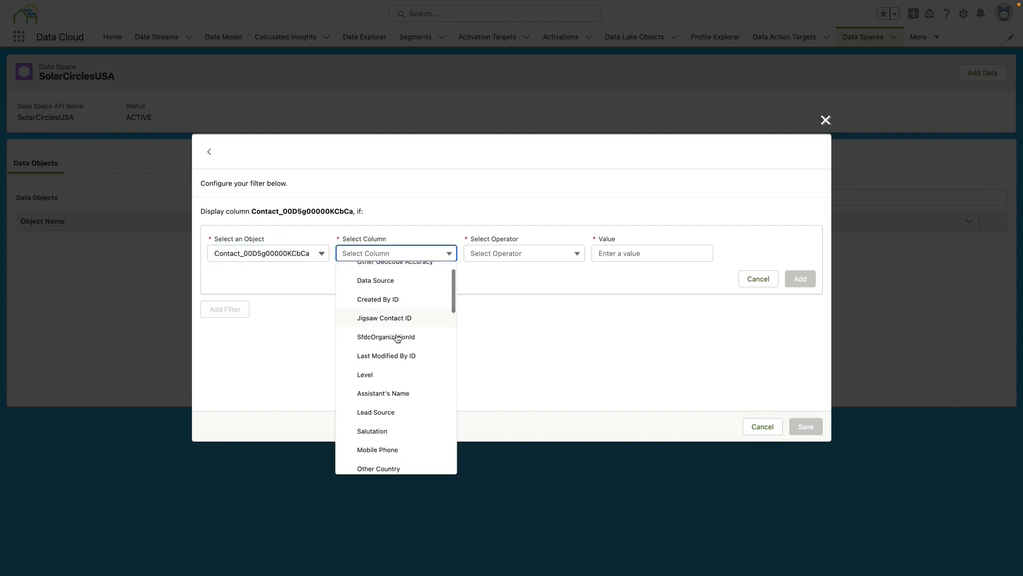
{"action": "scroll", "coordinate": [397, 338], "scroll_direction": "down", "scroll_amount": 5}
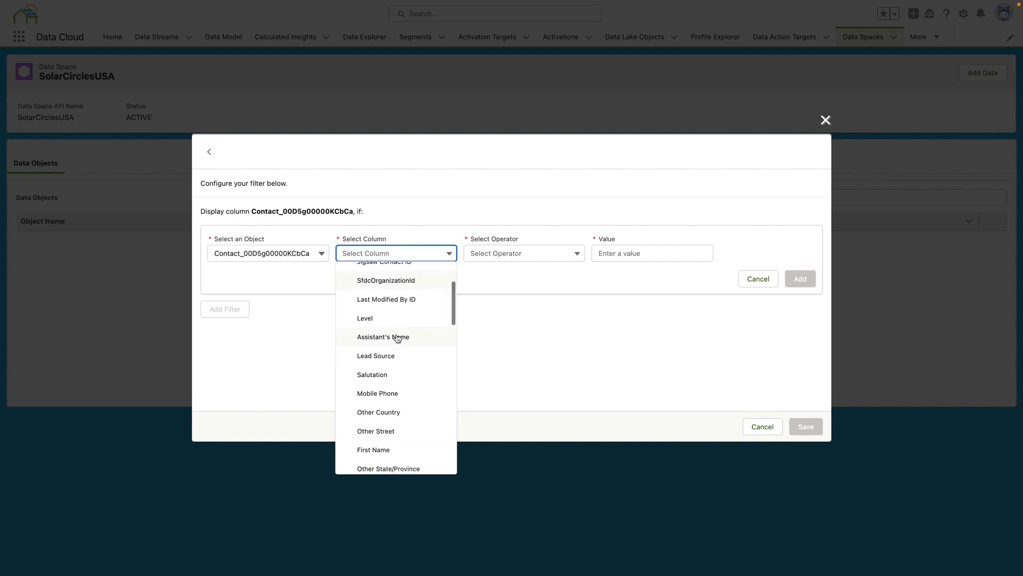
{"action": "scroll", "coordinate": [398, 338], "scroll_direction": "down", "scroll_amount": 5}
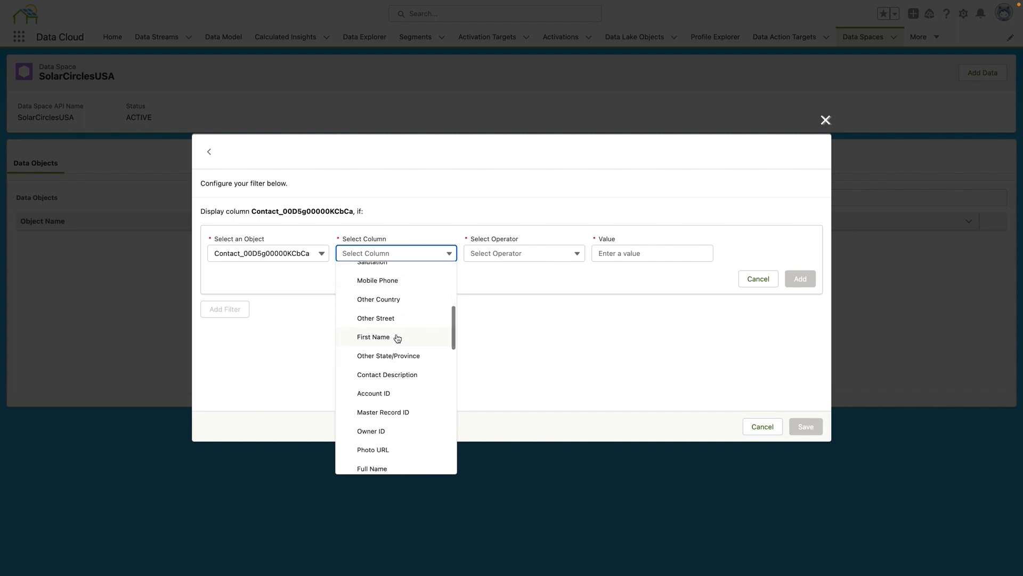
{"action": "scroll", "coordinate": [397, 338], "scroll_direction": "down", "scroll_amount": 5}
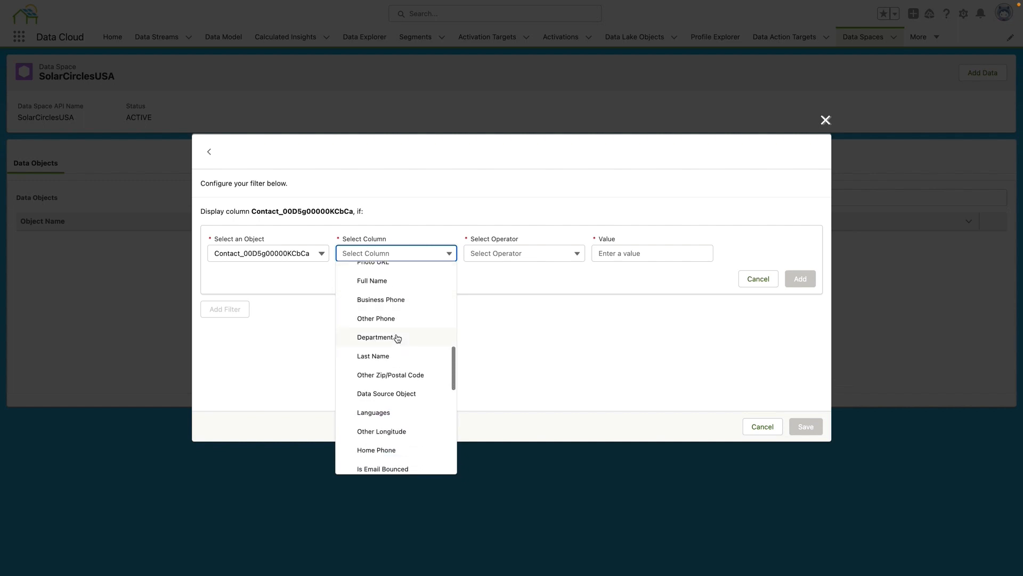
{"action": "scroll", "coordinate": [398, 338], "scroll_direction": "down", "scroll_amount": 4}
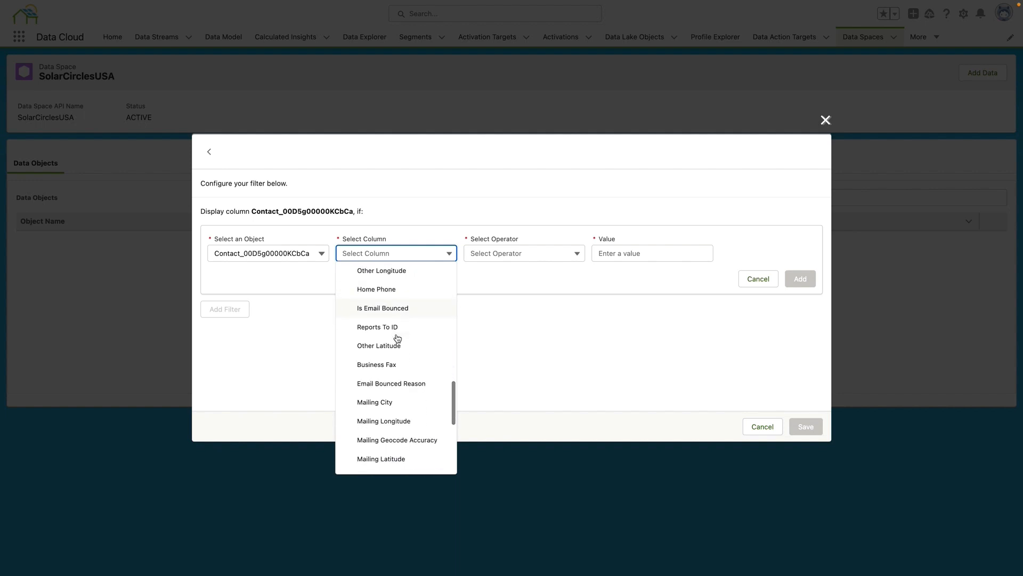
{"action": "scroll", "coordinate": [398, 338], "scroll_direction": "down", "scroll_amount": 1}
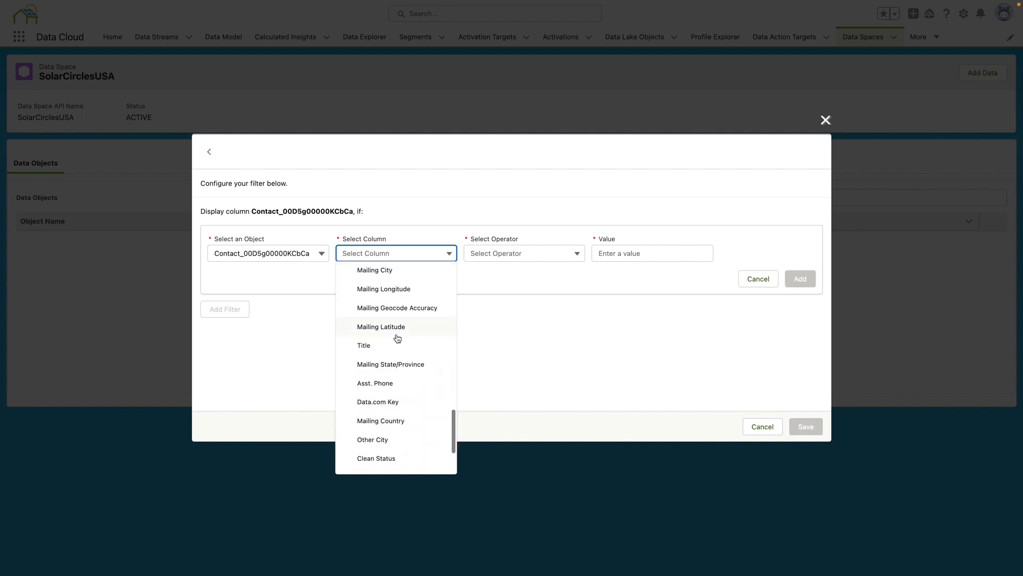
{"action": "left_click", "coordinate": [391, 424]}
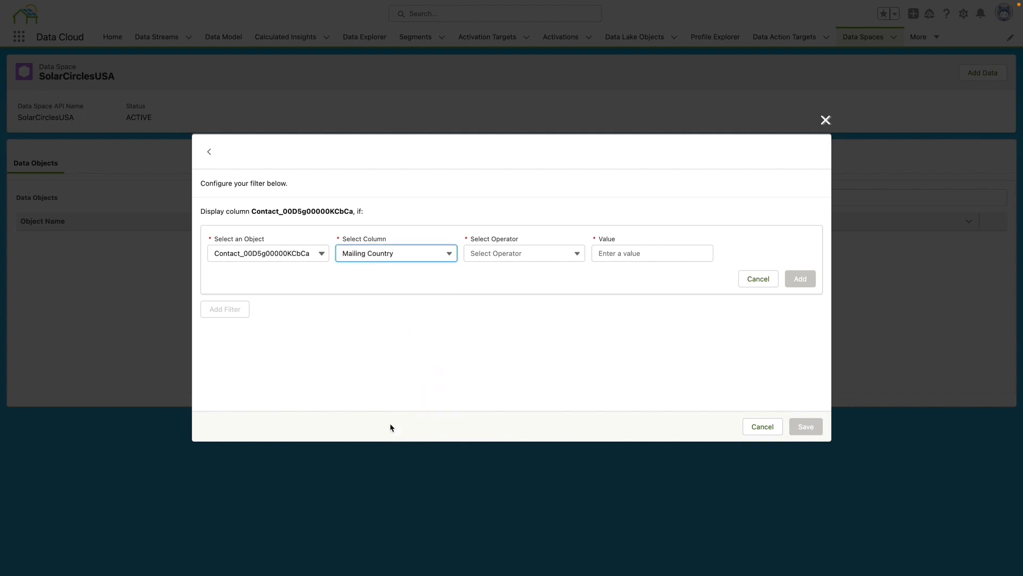
Complete the Mailing Country filter with the operator EQUALS and value USA, and save the filtered object to the data space
{"action": "left_click", "coordinate": [541, 255]}
{"action": "left_click", "coordinate": [542, 275]}
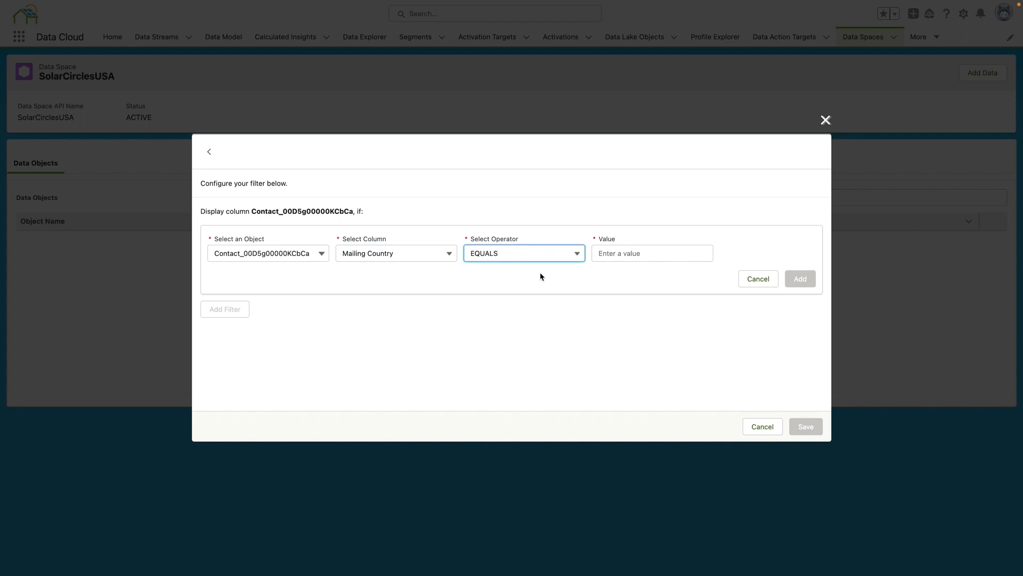
{"action": "left_click", "coordinate": [648, 250]}
{"action": "type", "text": "USA"}
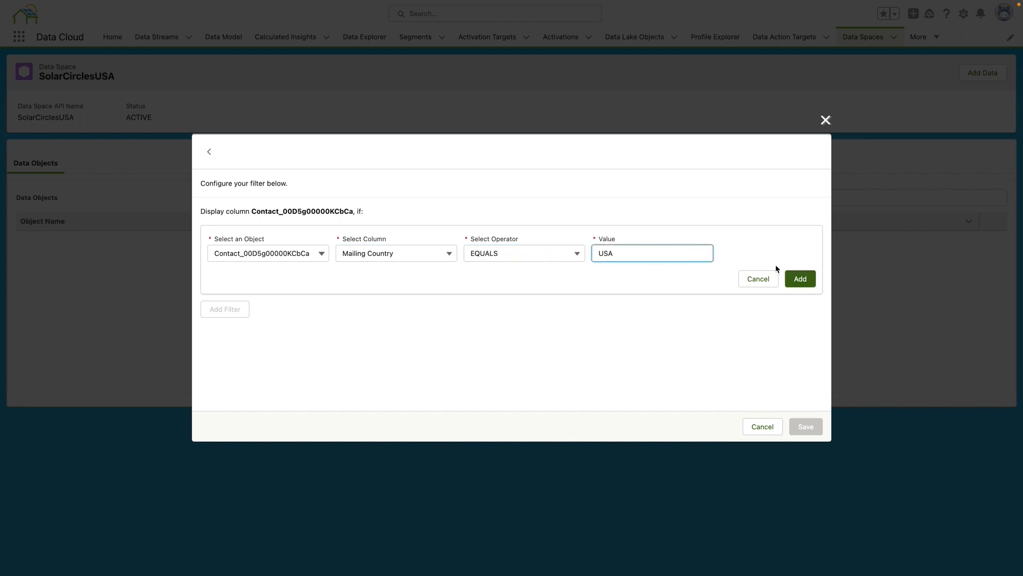
{"action": "left_click", "coordinate": [799, 279]}
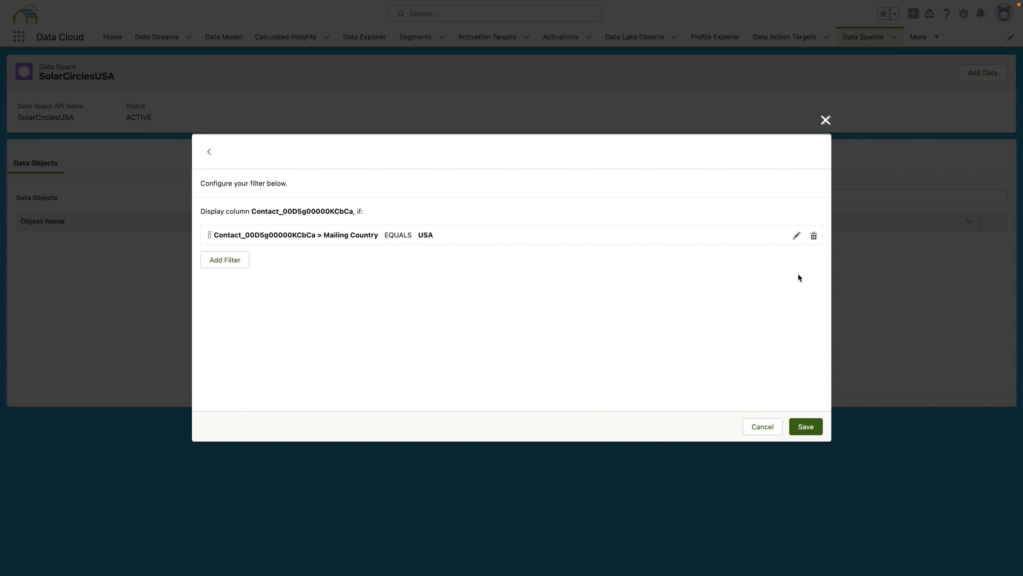
{"action": "left_click", "coordinate": [808, 428]}
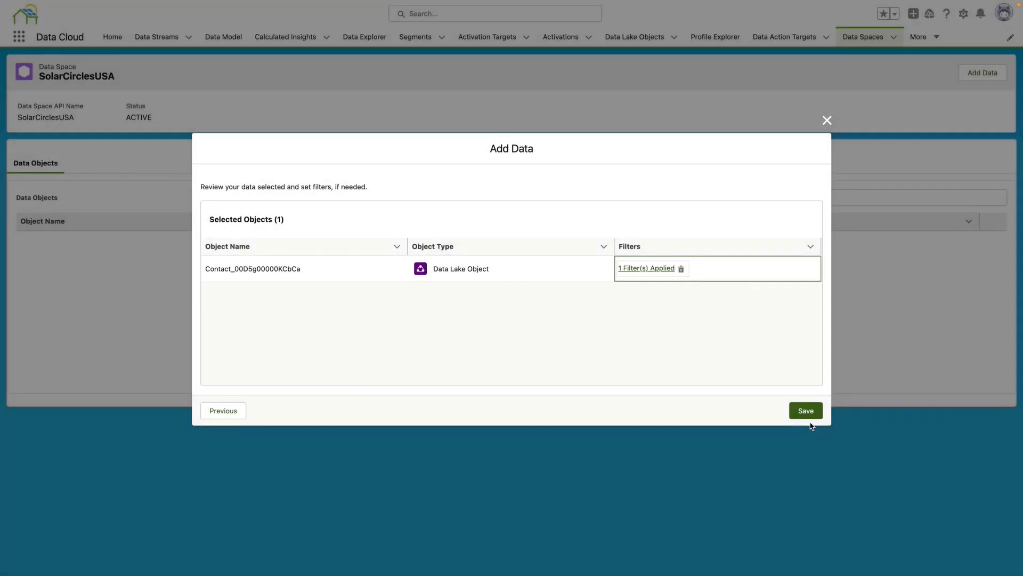
{"action": "left_click", "coordinate": [810, 415]}
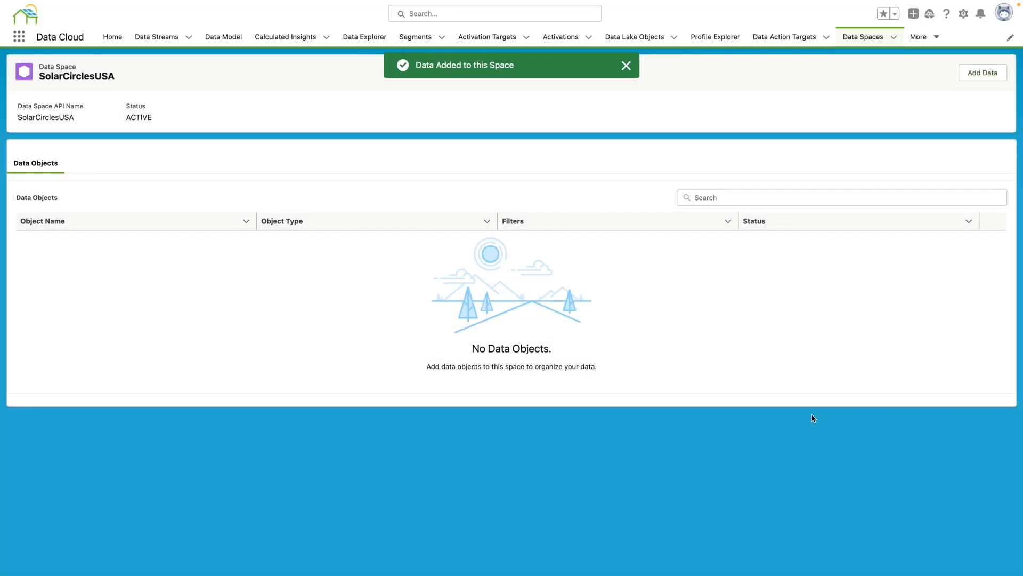